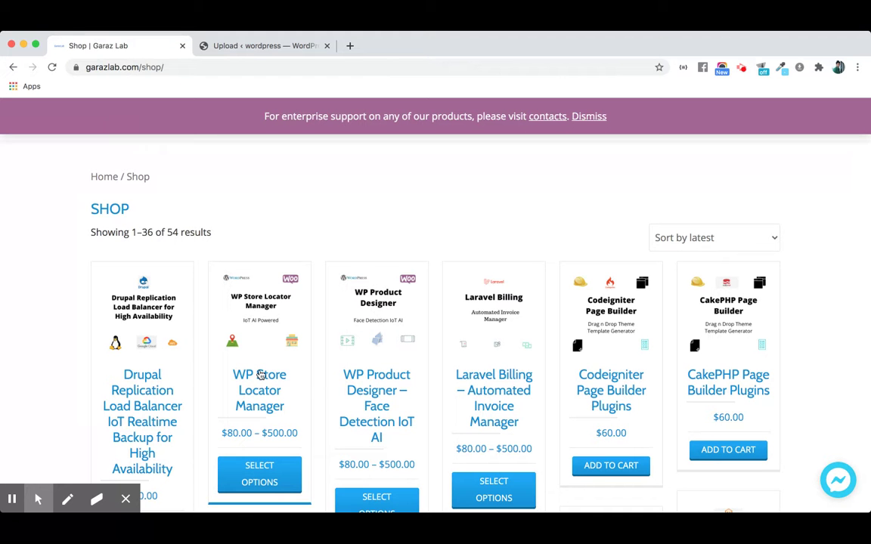
Open the WP Store Locator Manager product page and review its description, features and pricing packages
{"action": "left_click", "coordinate": [260, 375]}
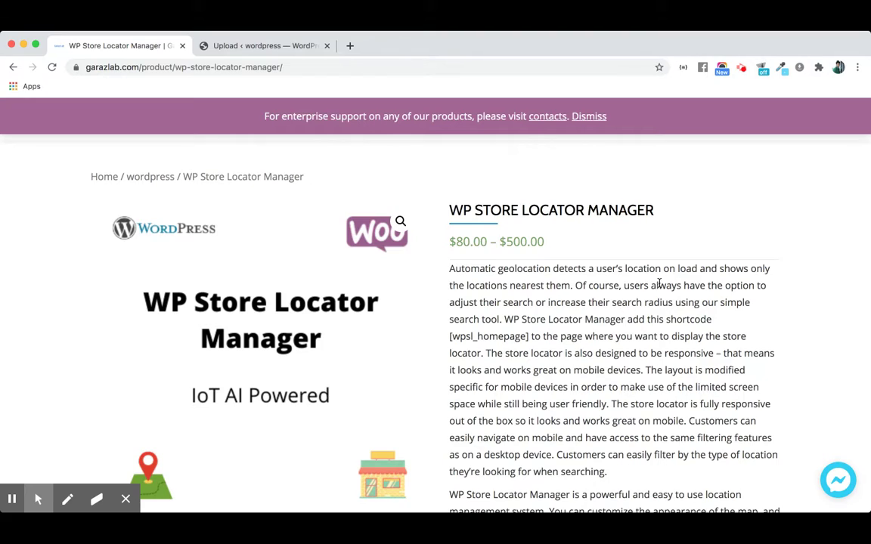
{"action": "scroll", "coordinate": [544, 320], "scroll_direction": "down", "scroll_amount": 10}
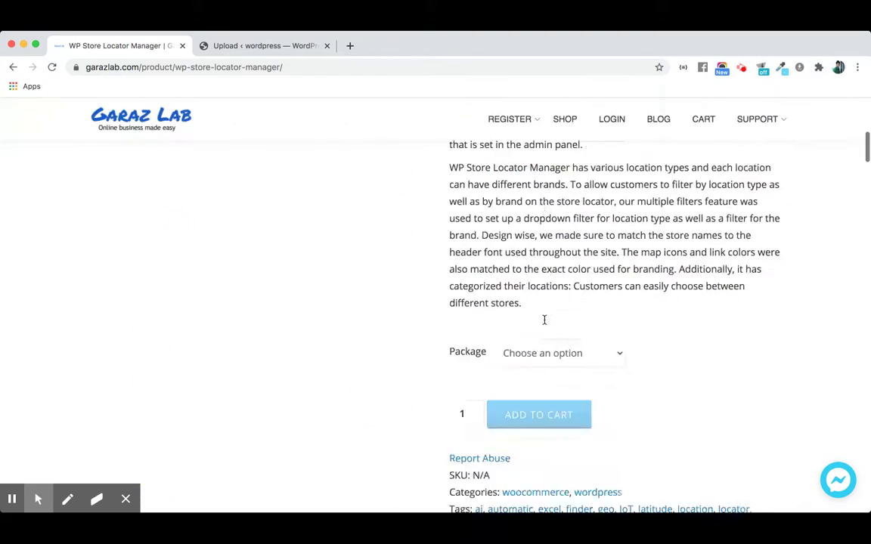
{"action": "scroll", "coordinate": [544, 324], "scroll_direction": "down", "scroll_amount": 15}
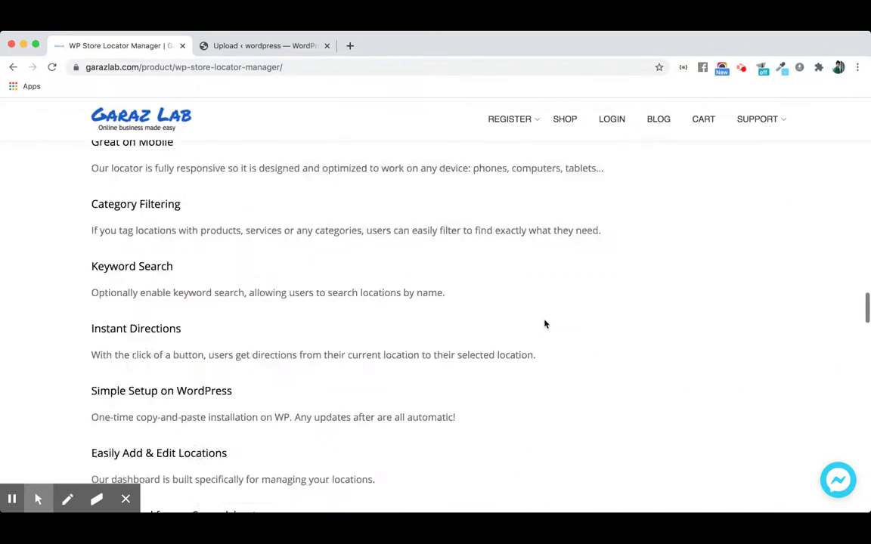
{"action": "scroll", "coordinate": [544, 325], "scroll_direction": "down", "scroll_amount": 15}
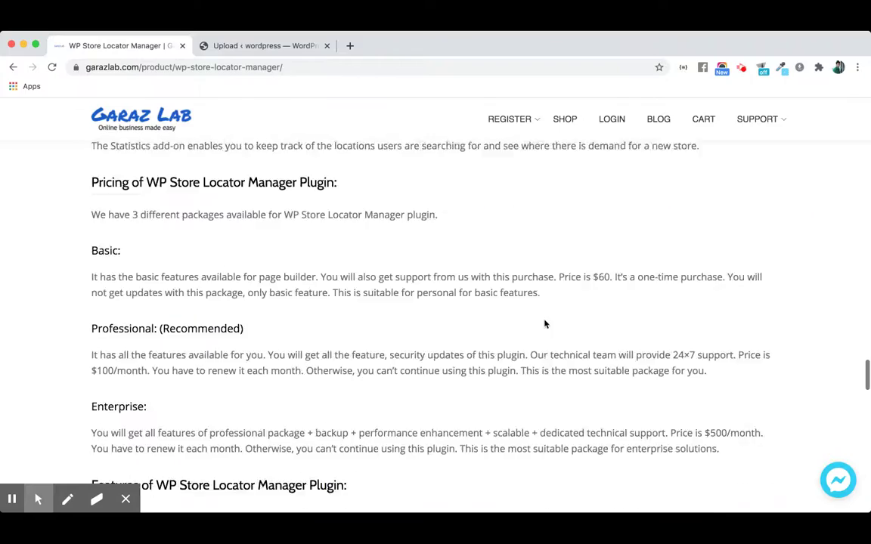
{"action": "scroll", "coordinate": [545, 323], "scroll_direction": "up", "scroll_amount": 20}
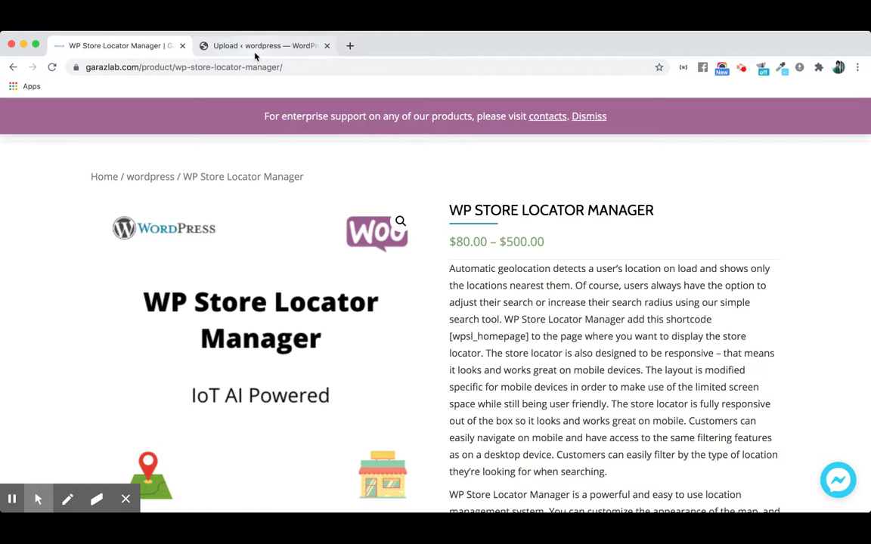
Switch to the WordPress admin and go from the Excel upload page to the WP Store Locator store list
{"action": "left_click", "coordinate": [255, 47]}
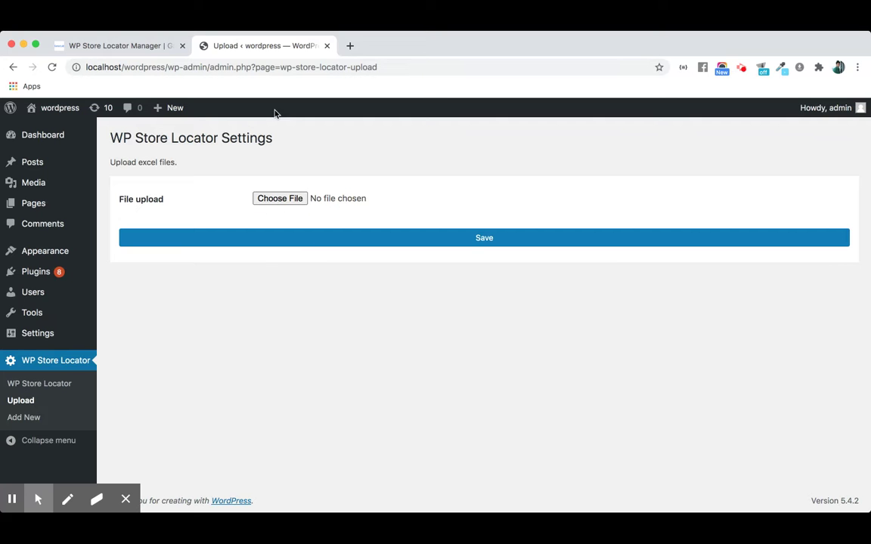
{"action": "left_click", "coordinate": [297, 203]}
{"action": "left_click", "coordinate": [382, 246]}
{"action": "left_click", "coordinate": [30, 387]}
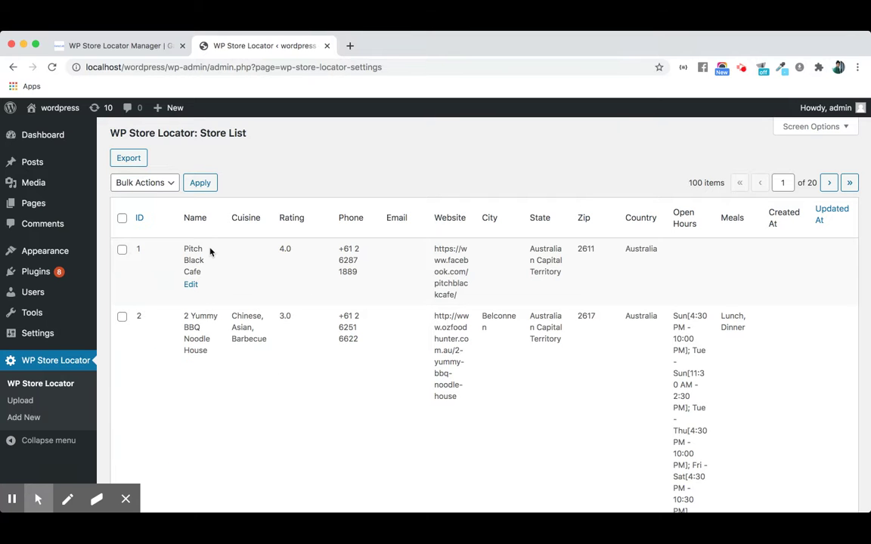
Open the Pitch Black Cafe store for editing and set its discount to 12
{"action": "left_click", "coordinate": [191, 286]}
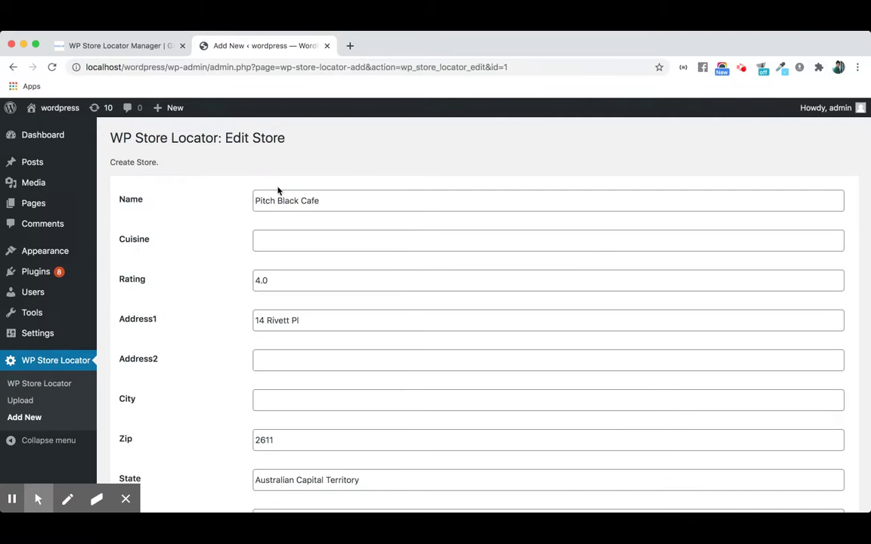
{"action": "scroll", "coordinate": [240, 410], "scroll_direction": "down", "scroll_amount": 10}
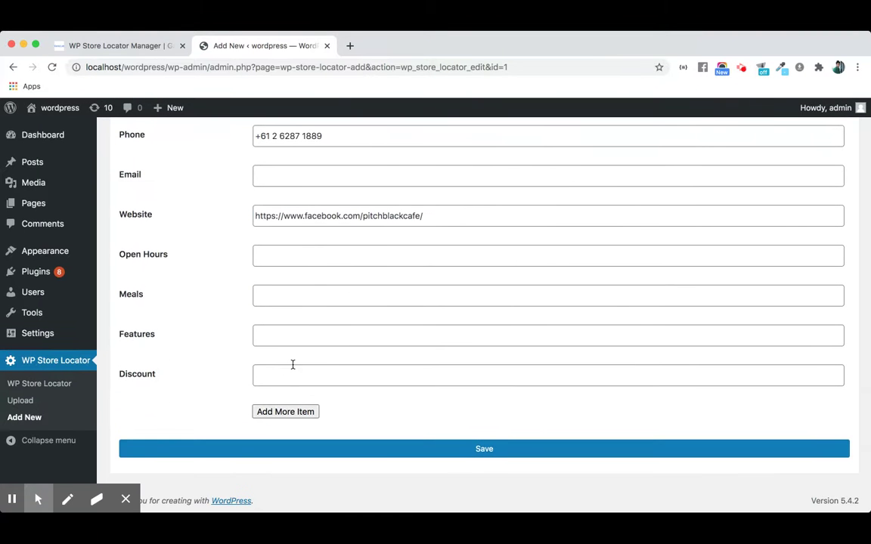
{"action": "left_click", "coordinate": [282, 380]}
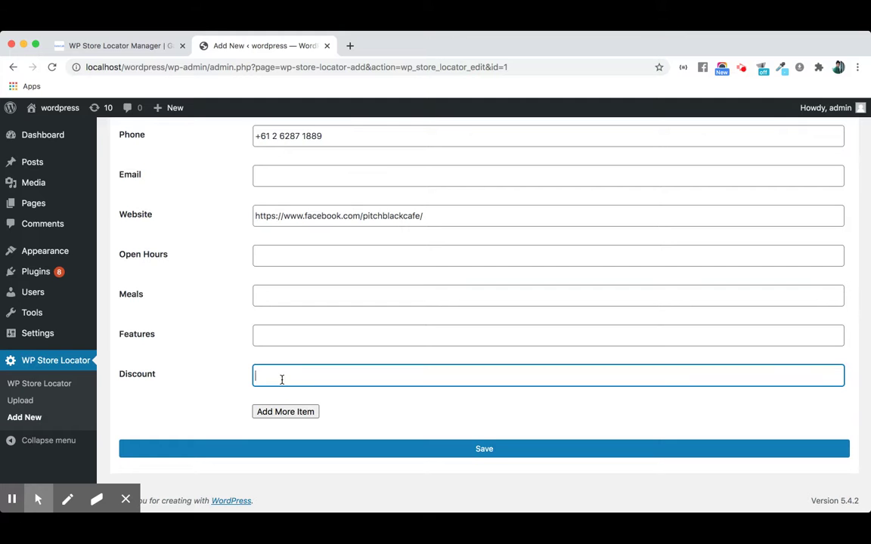
{"action": "type", "text": "12"}
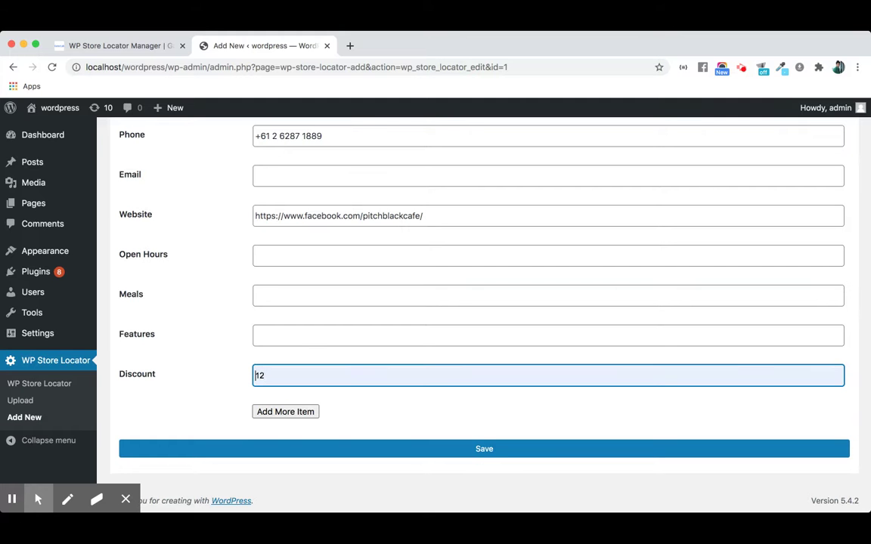
Add two more discount items with the values 15 and 5 to the store and save it
{"action": "left_click", "coordinate": [292, 412]}
{"action": "left_click", "coordinate": [297, 414]}
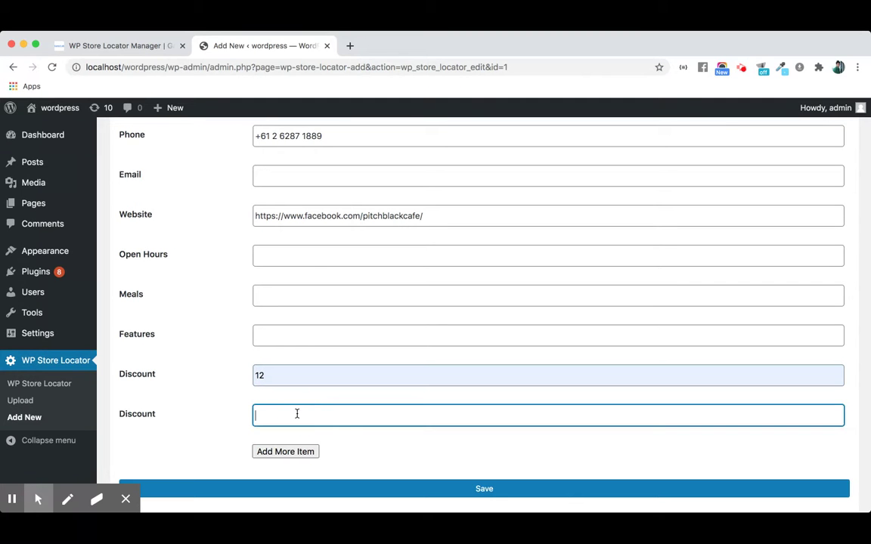
{"action": "type", "text": "15"}
{"action": "left_click", "coordinate": [277, 451]}
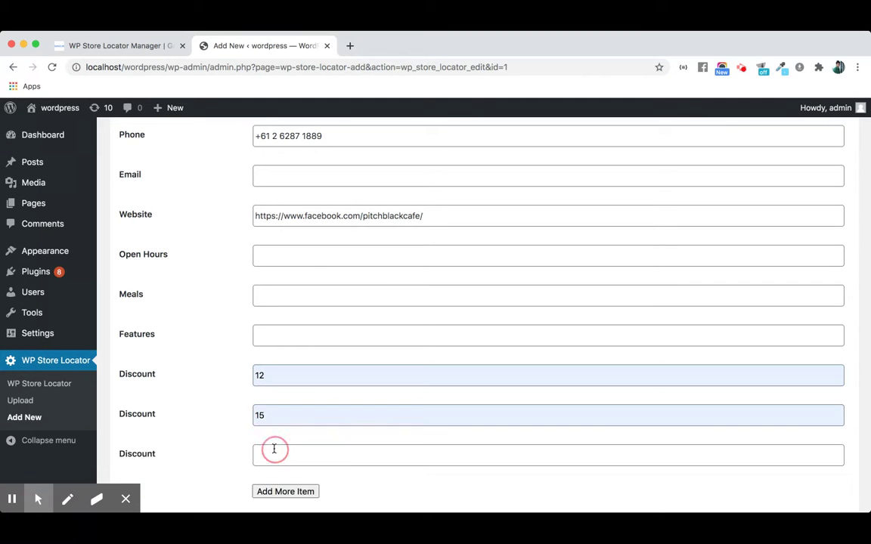
{"action": "left_click", "coordinate": [283, 456]}
{"action": "type", "text": "5"}
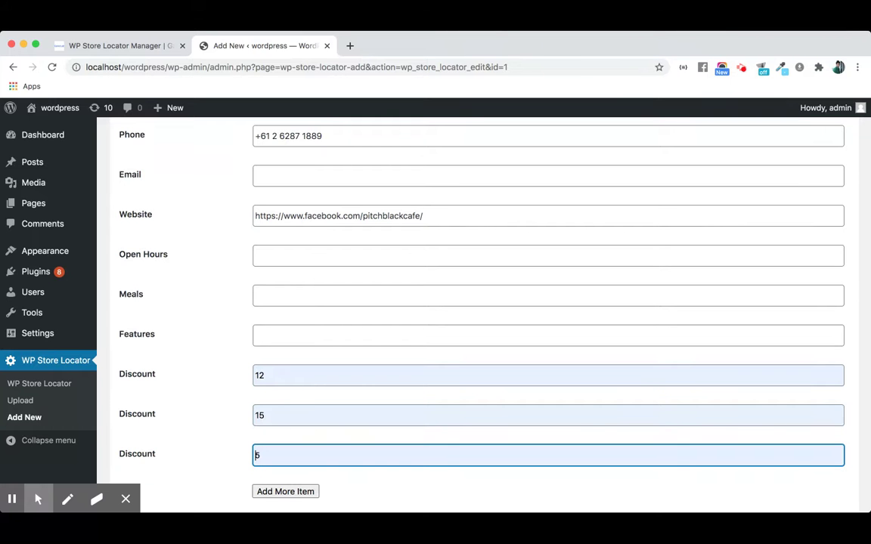
{"action": "scroll", "coordinate": [212, 432], "scroll_direction": "down", "scroll_amount": 3}
{"action": "left_click", "coordinate": [295, 453]}
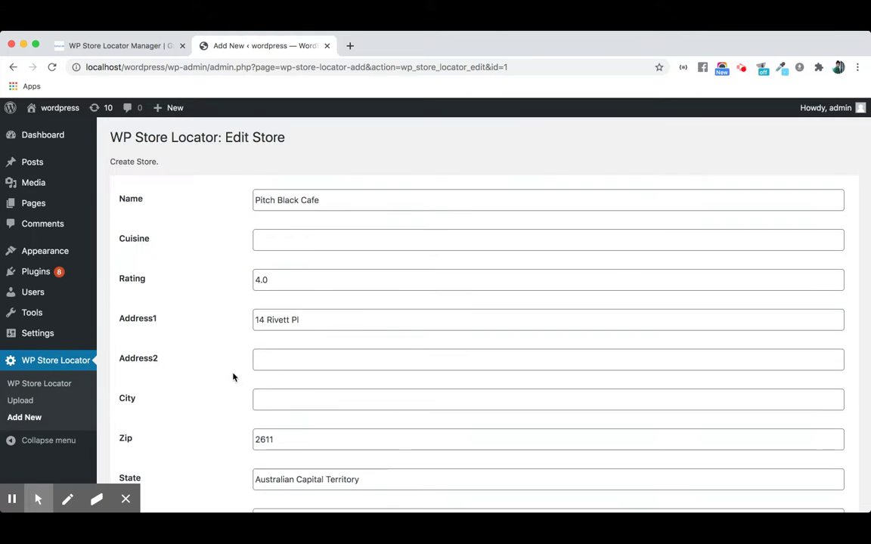
{"action": "scroll", "coordinate": [234, 376], "scroll_direction": "down", "scroll_amount": 10}
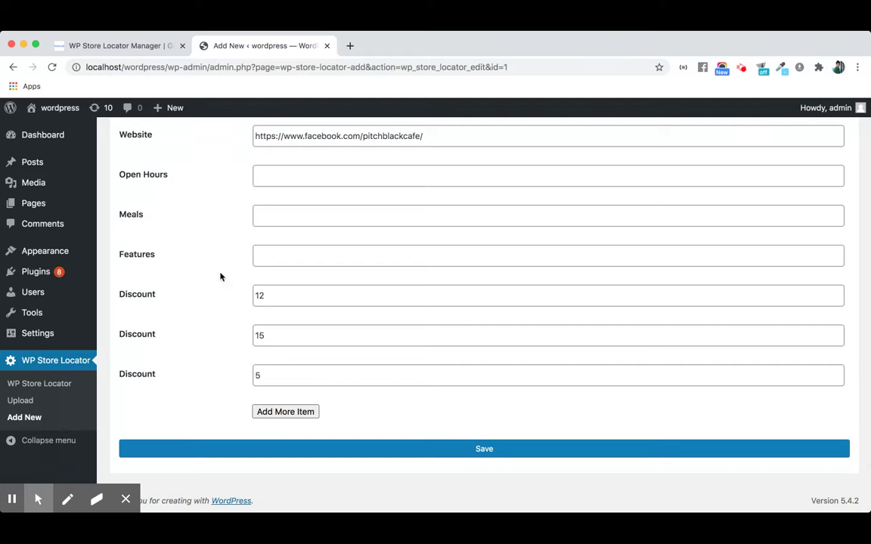
Export the store list to a CSV file and open the downloaded backup.csv
{"action": "left_click", "coordinate": [41, 384]}
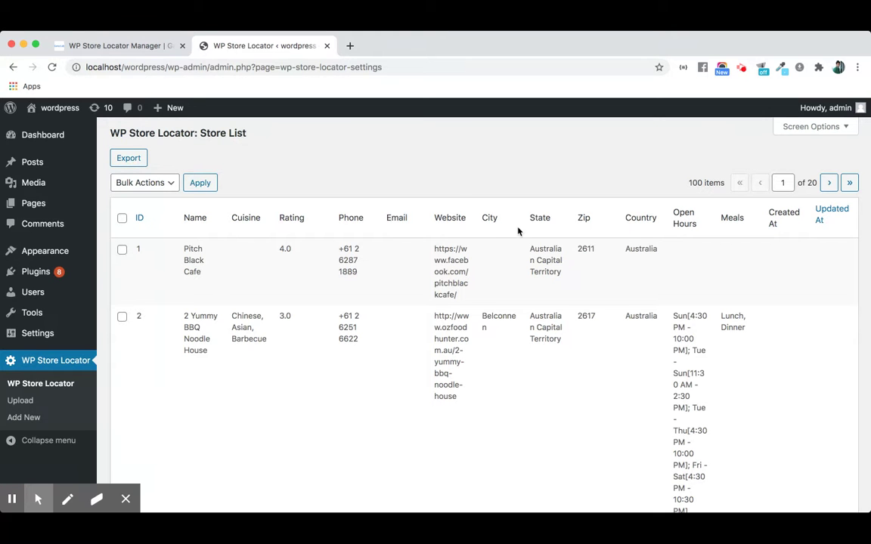
{"action": "left_click", "coordinate": [131, 158]}
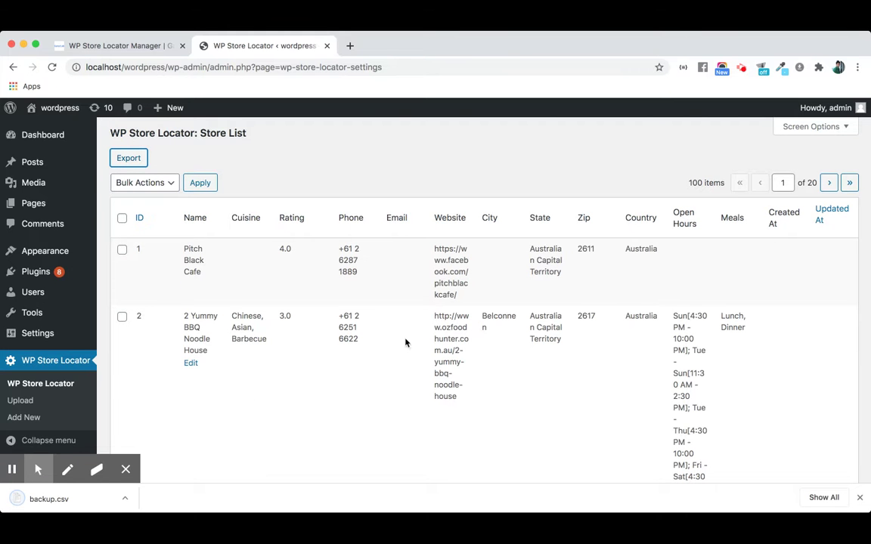
{"action": "mouse_move", "coordinate": [191, 461]}
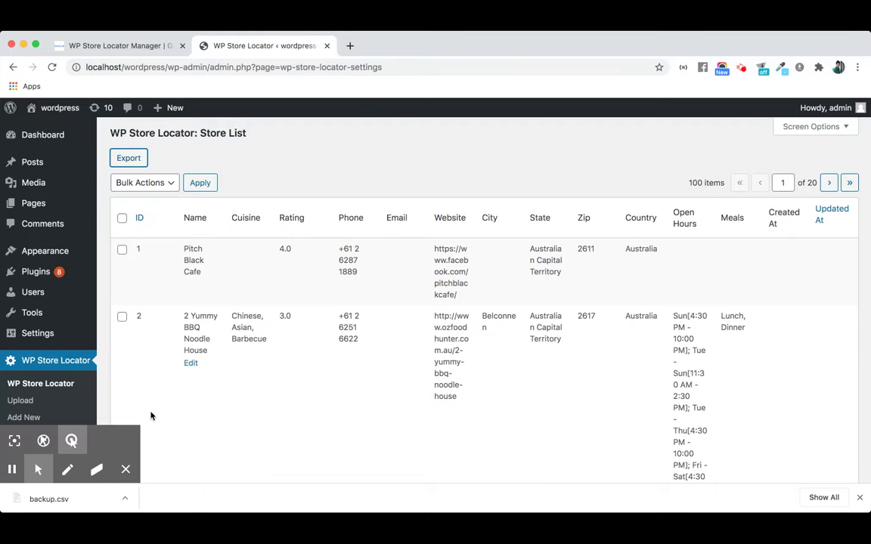
{"action": "left_click", "coordinate": [64, 503]}
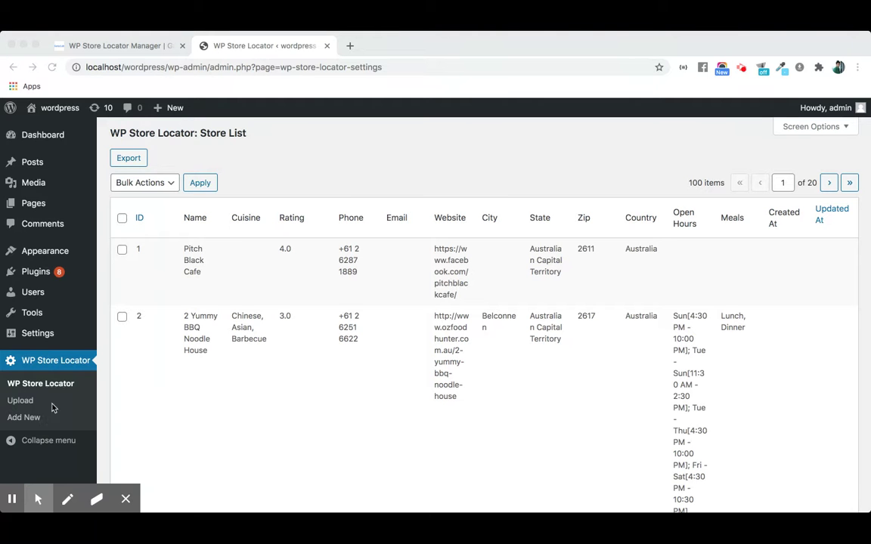
{"action": "left_click", "coordinate": [102, 407]}
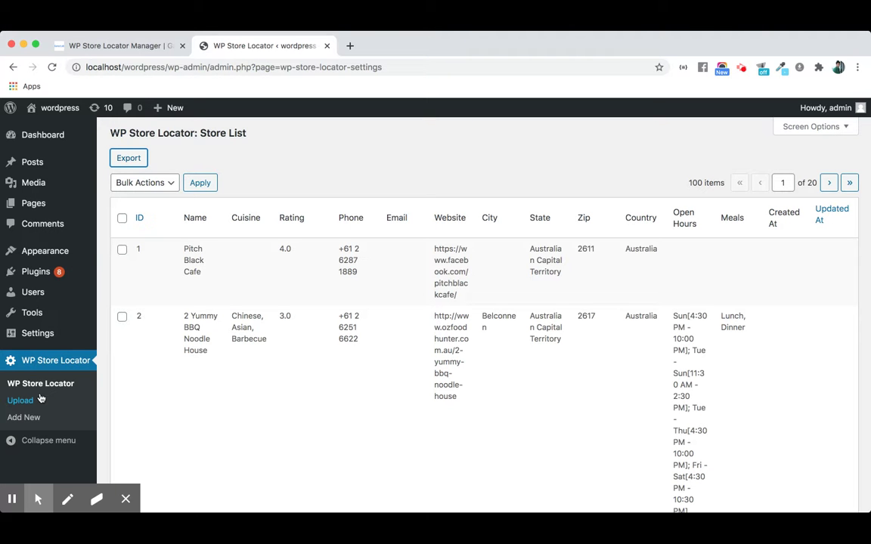
Open the list of all pages in a separate tab and view the published store locator page
{"action": "mouse_move", "coordinate": [177, 259]}
{"action": "mouse_move", "coordinate": [53, 198]}
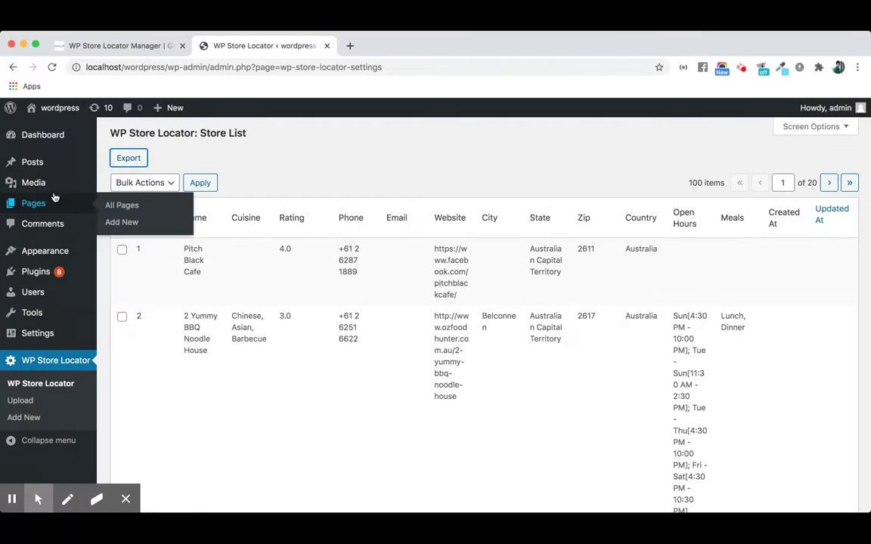
{"action": "left_click", "coordinate": [137, 211], "text": "super"}
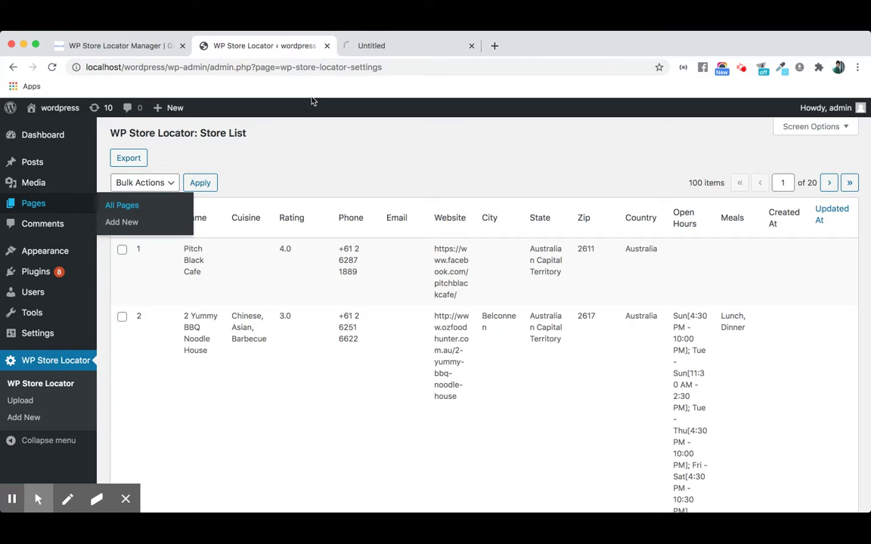
{"action": "left_click", "coordinate": [383, 47]}
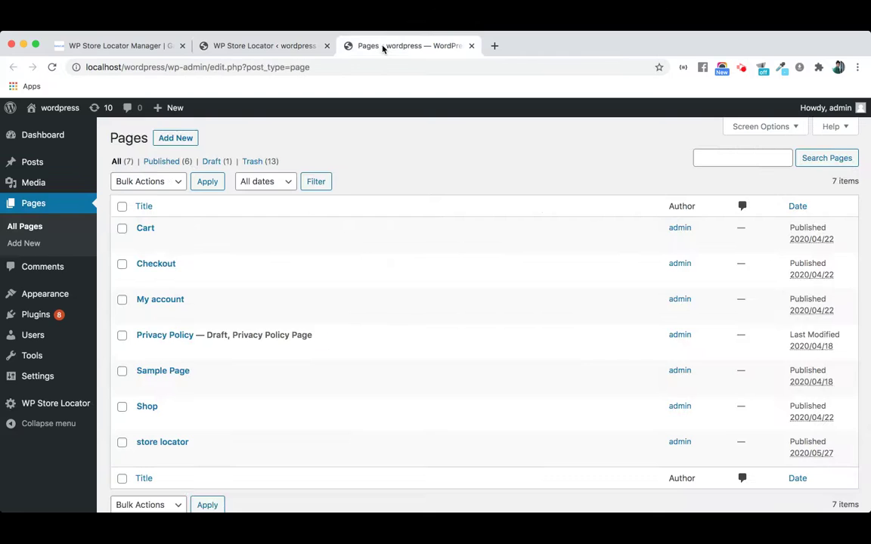
{"action": "scroll", "coordinate": [270, 360], "scroll_direction": "down", "scroll_amount": 3}
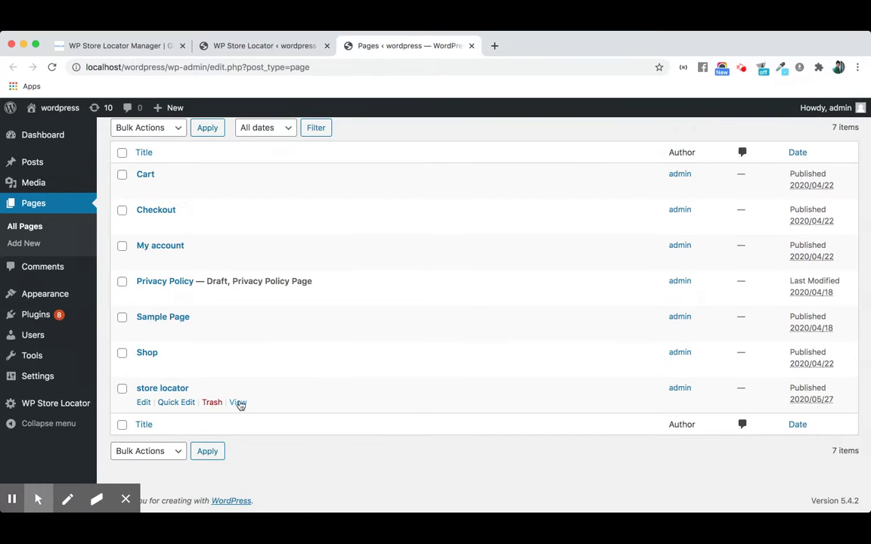
{"action": "left_click", "coordinate": [239, 404]}
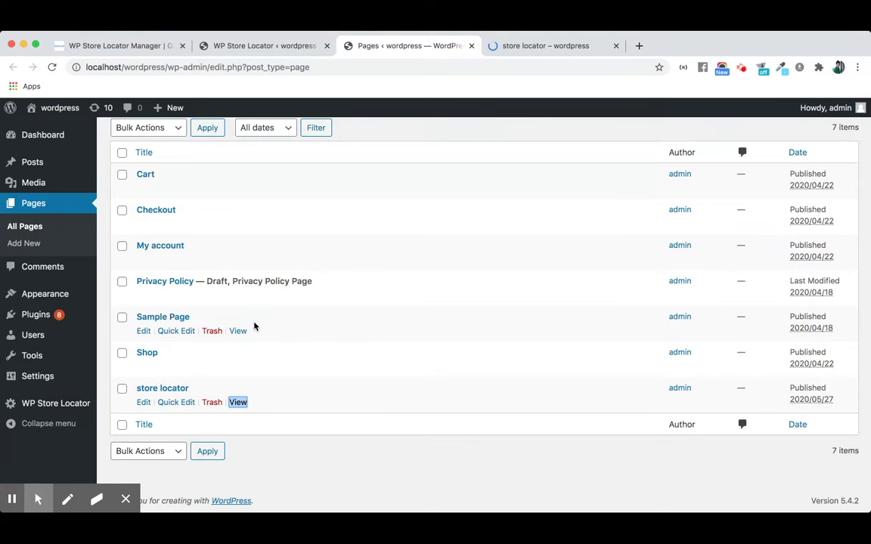
{"action": "left_click", "coordinate": [530, 50]}
Complete the reCAPTCHA check on the store locator page and run the restaurant search
{"action": "scroll", "coordinate": [422, 311], "scroll_direction": "down", "scroll_amount": 5}
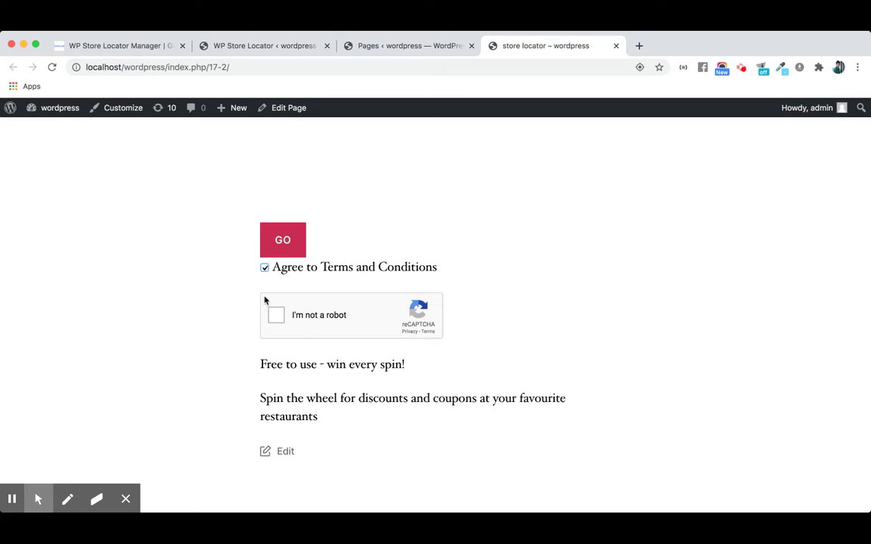
{"action": "left_click", "coordinate": [276, 316]}
{"action": "left_click", "coordinate": [285, 243]}
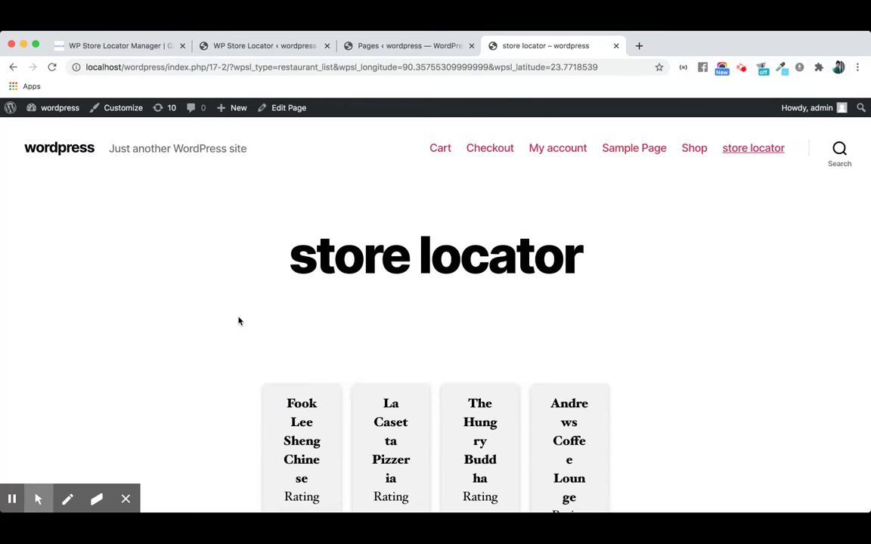
Look through the restaurant cards on the store locator page, checking the names and ratings
{"action": "scroll", "coordinate": [239, 322], "scroll_direction": "down", "scroll_amount": 5}
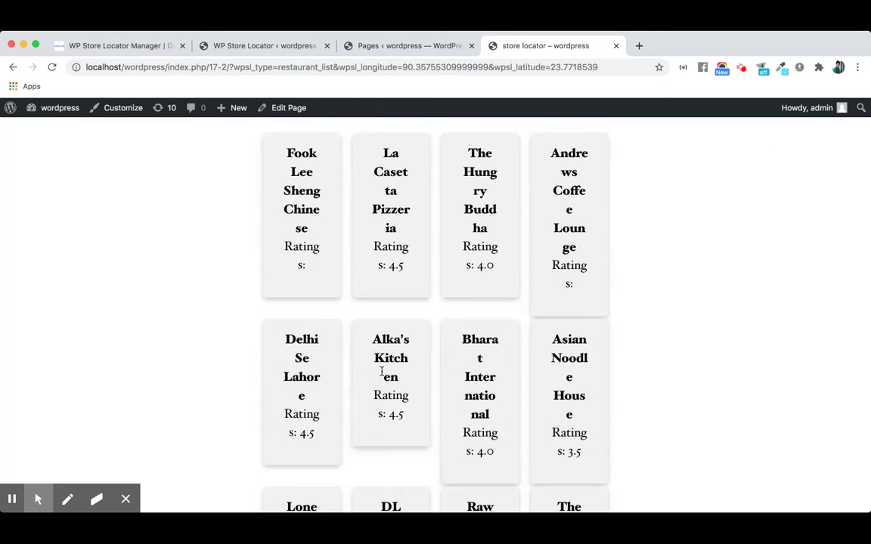
{"action": "scroll", "coordinate": [532, 377], "scroll_direction": "down", "scroll_amount": 4}
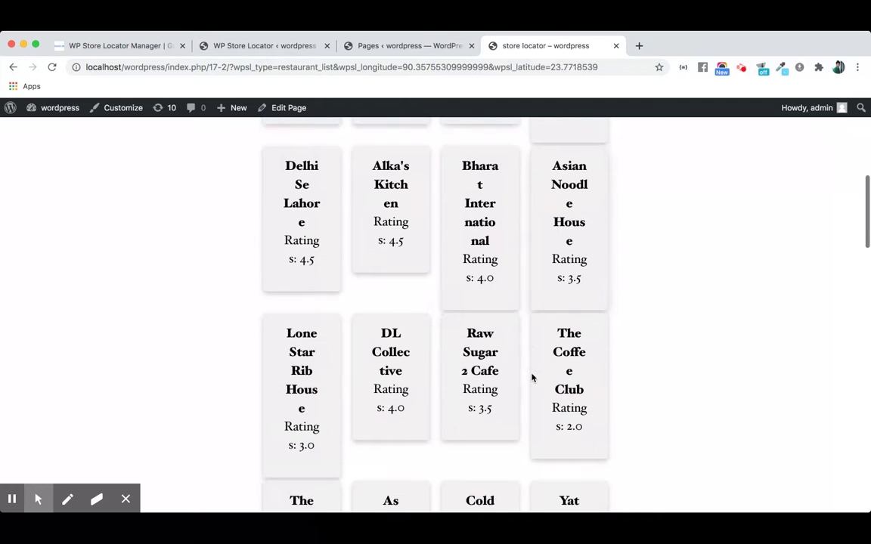
{"action": "scroll", "coordinate": [531, 377], "scroll_direction": "down", "scroll_amount": 1}
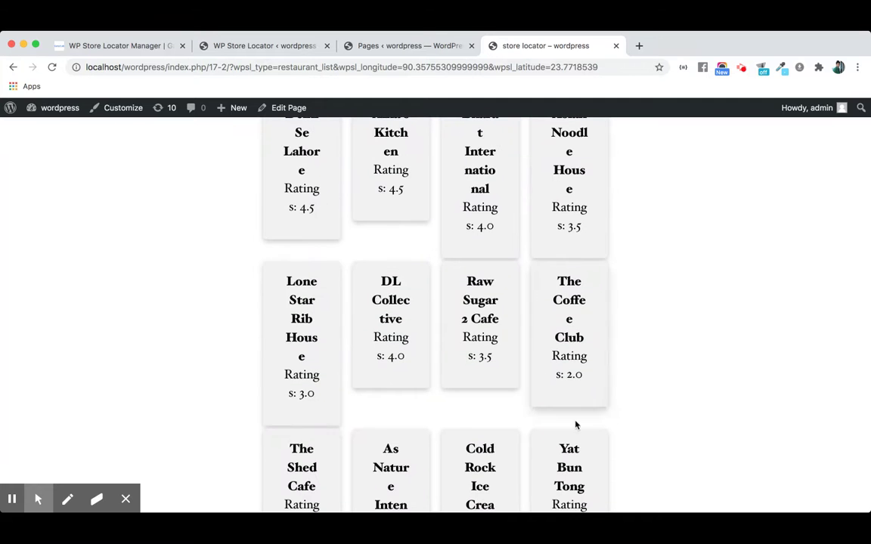
{"action": "scroll", "coordinate": [561, 388], "scroll_direction": "down", "scroll_amount": 3}
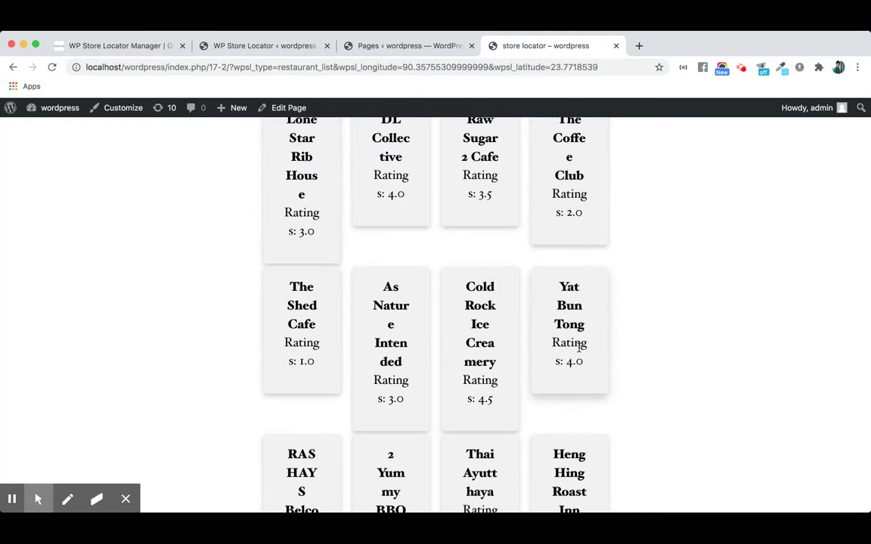
{"action": "scroll", "coordinate": [580, 347], "scroll_direction": "down", "scroll_amount": 3}
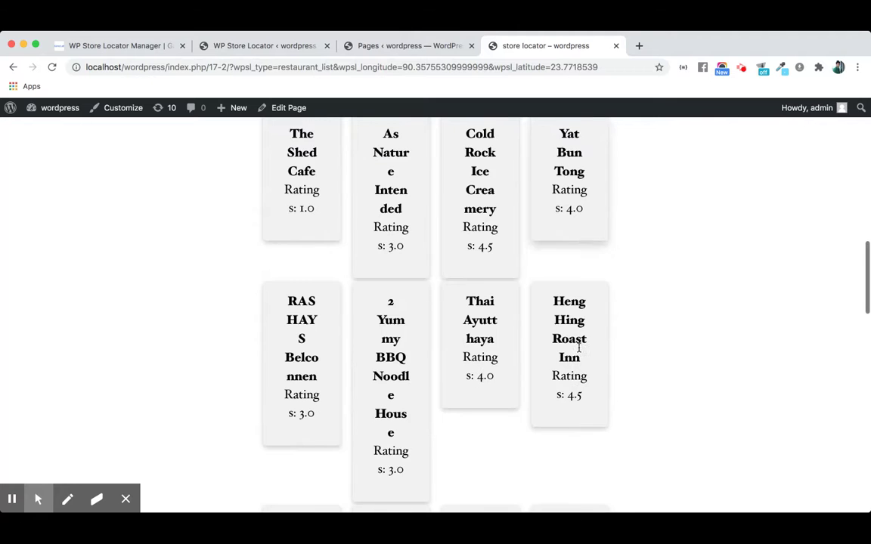
{"action": "scroll", "coordinate": [580, 350], "scroll_direction": "down", "scroll_amount": 1}
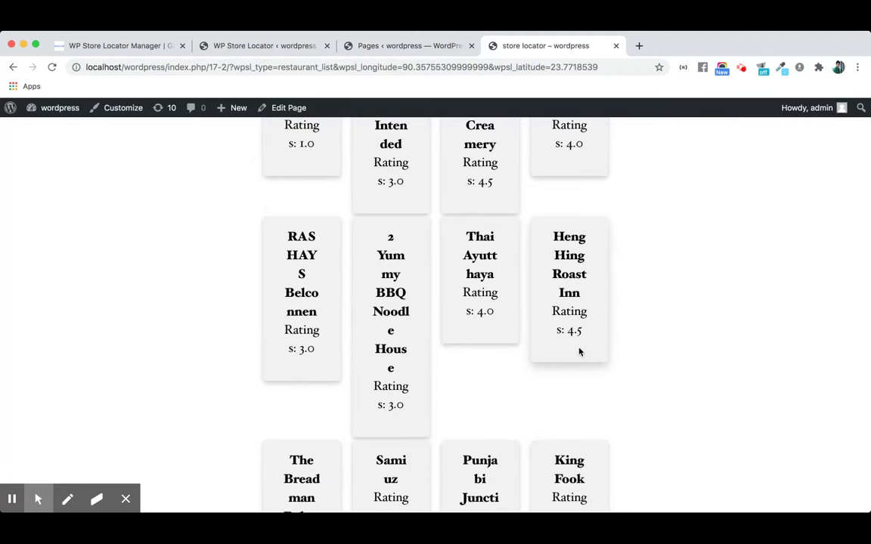
{"action": "scroll", "coordinate": [580, 350], "scroll_direction": "down", "scroll_amount": 5}
{"action": "scroll", "coordinate": [580, 342], "scroll_direction": "down", "scroll_amount": 1}
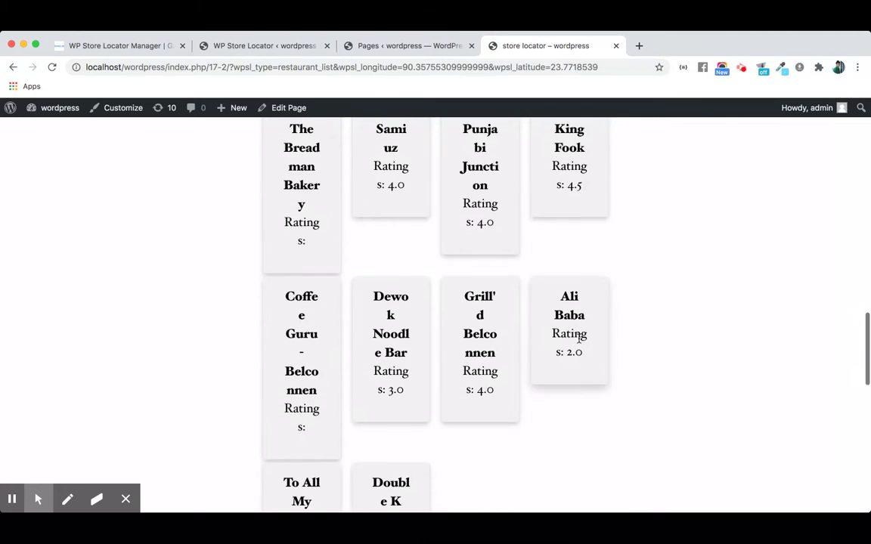
Check the remaining restaurant cards near the end of the results, and return to the first row of cards
{"action": "scroll", "coordinate": [580, 343], "scroll_direction": "down", "scroll_amount": 2}
{"action": "scroll", "coordinate": [580, 343], "scroll_direction": "down", "scroll_amount": 1}
{"action": "scroll", "coordinate": [580, 344], "scroll_direction": "up", "scroll_amount": 9}
{"action": "scroll", "coordinate": [580, 344], "scroll_direction": "up", "scroll_amount": 9}
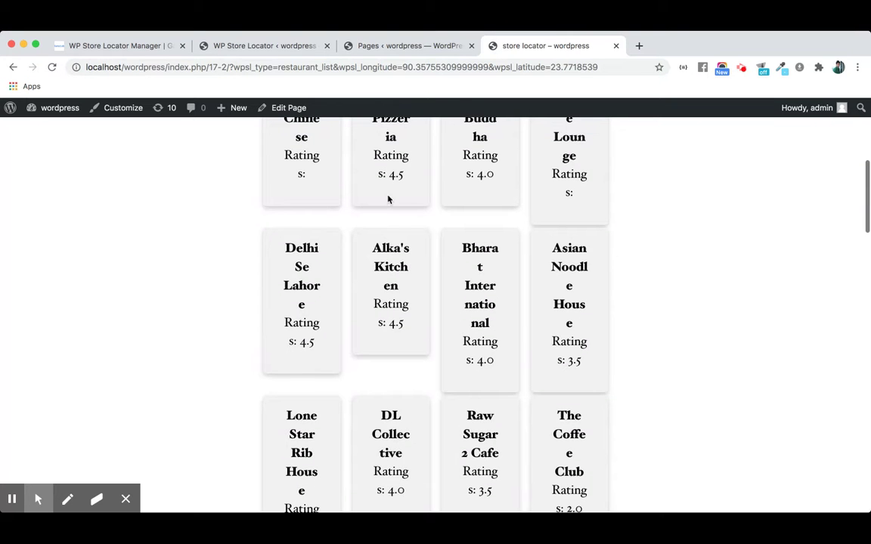
{"action": "scroll", "coordinate": [360, 212], "scroll_direction": "up", "scroll_amount": 4}
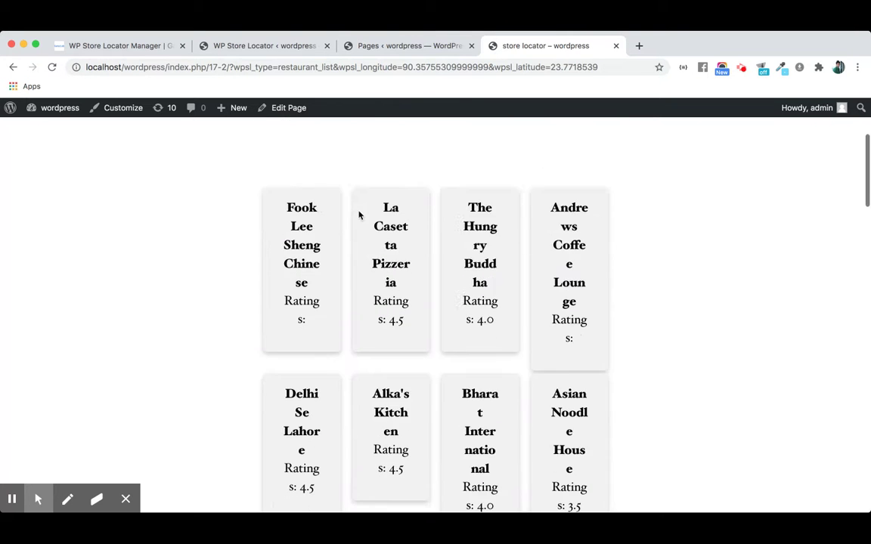
Return to the WP Store Locator store list and review its store entries and columns
{"action": "left_click", "coordinate": [403, 47]}
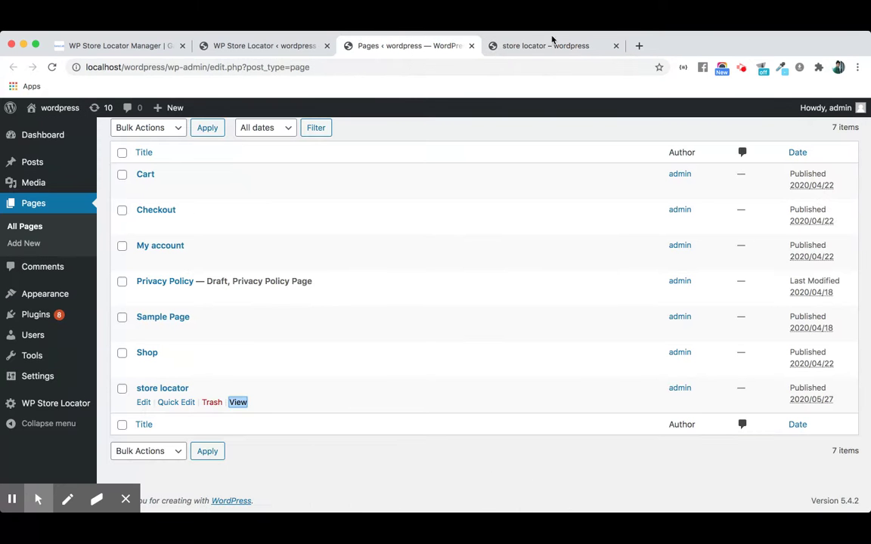
{"action": "left_click", "coordinate": [277, 47]}
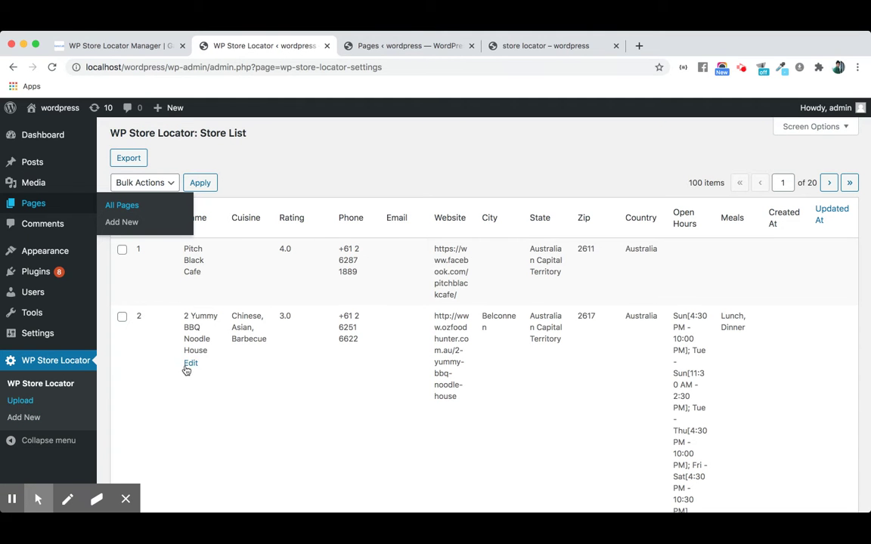
{"action": "scroll", "coordinate": [642, 236], "scroll_direction": "down", "scroll_amount": 10}
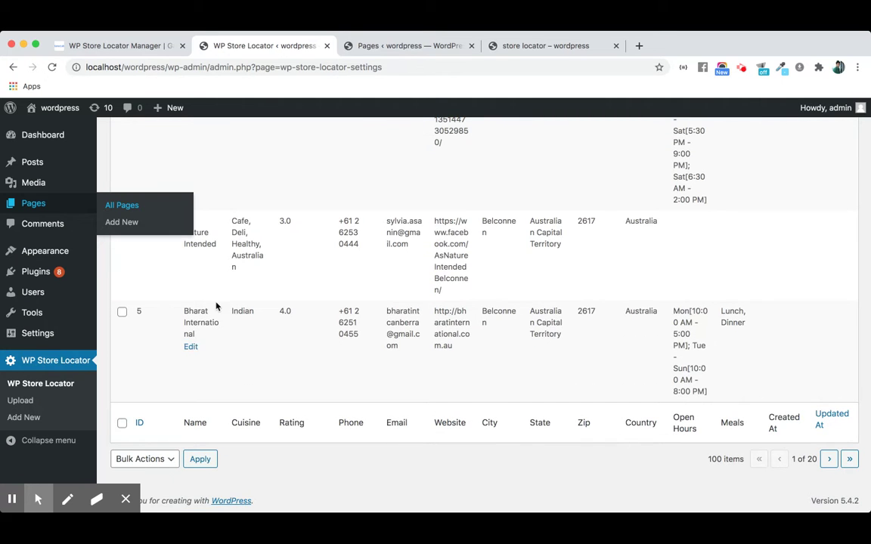
{"action": "scroll", "coordinate": [239, 287], "scroll_direction": "up", "scroll_amount": 10}
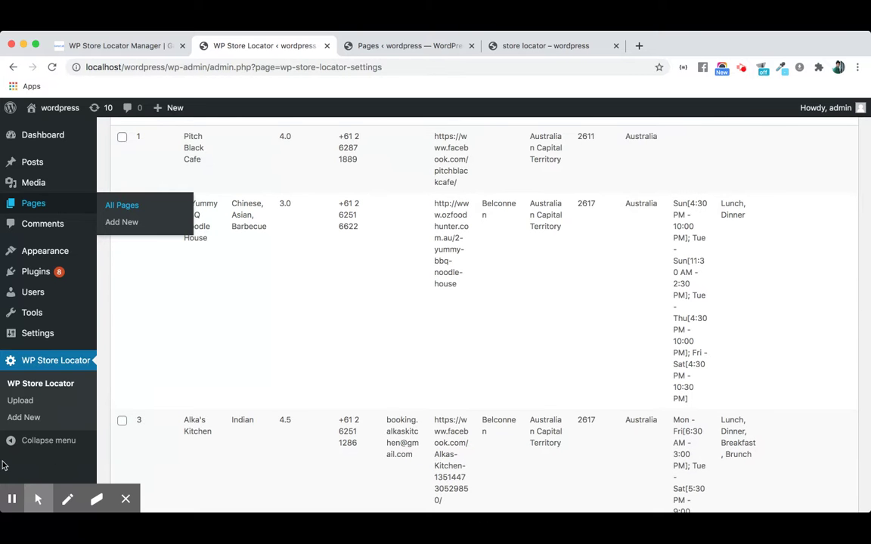
Open the form for adding a new store and examine its fields from Name to Discount
{"action": "left_click", "coordinate": [29, 418]}
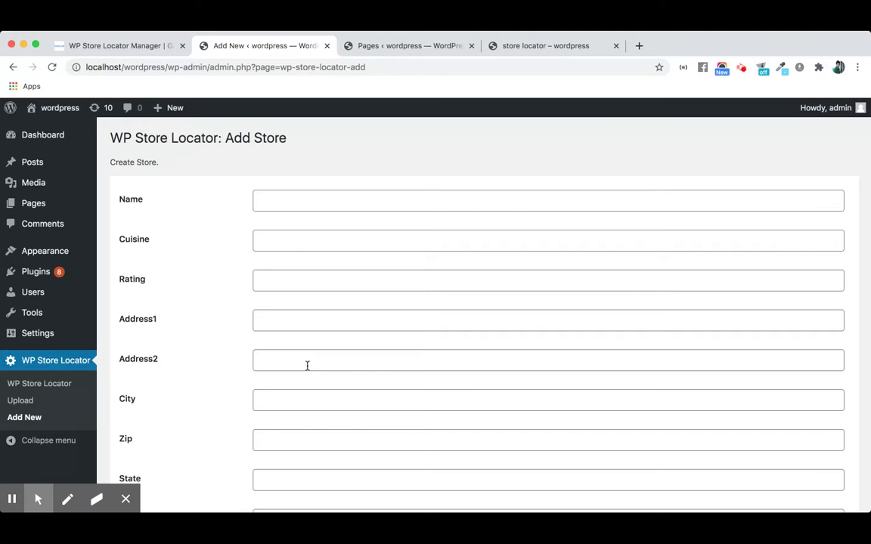
{"action": "scroll", "coordinate": [229, 315], "scroll_direction": "down", "scroll_amount": 8}
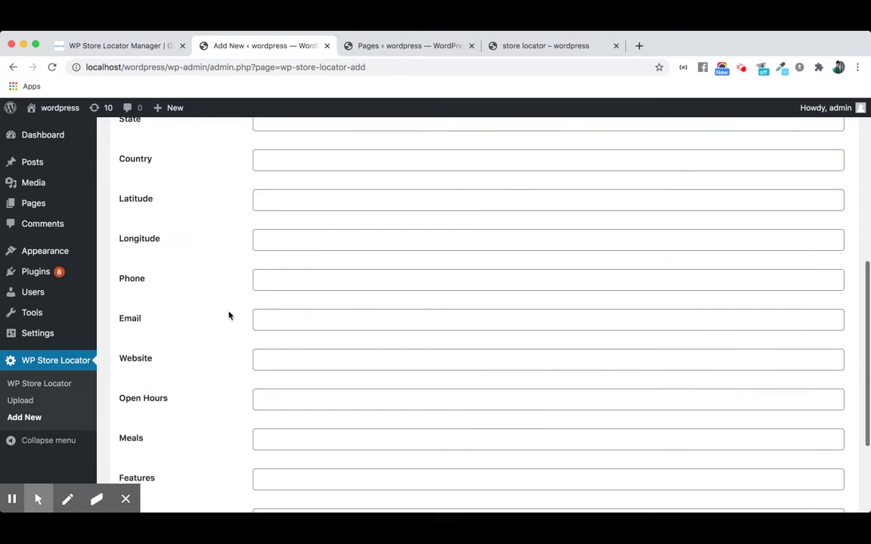
{"action": "scroll", "coordinate": [228, 315], "scroll_direction": "up", "scroll_amount": 10}
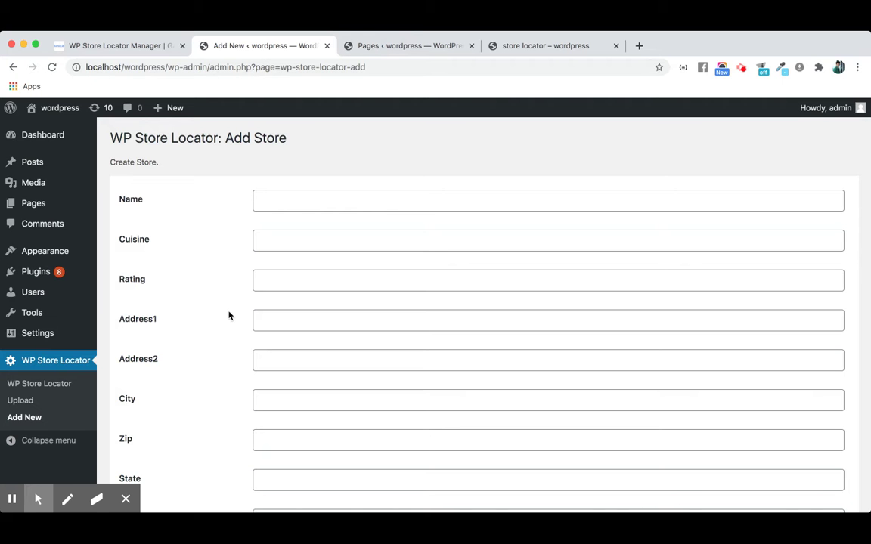
{"action": "scroll", "coordinate": [229, 316], "scroll_direction": "down", "scroll_amount": 2}
{"action": "scroll", "coordinate": [228, 315], "scroll_direction": "up", "scroll_amount": 2}
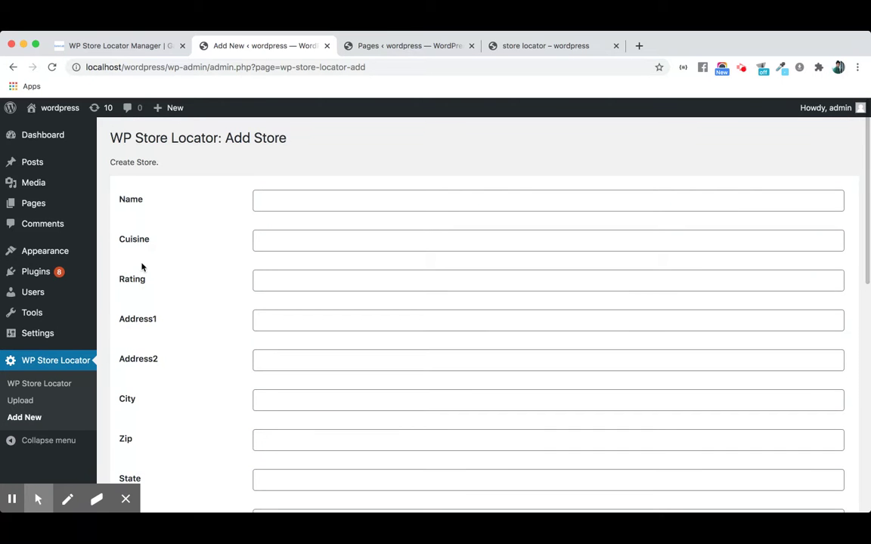
{"action": "scroll", "coordinate": [150, 341], "scroll_direction": "down", "scroll_amount": 6}
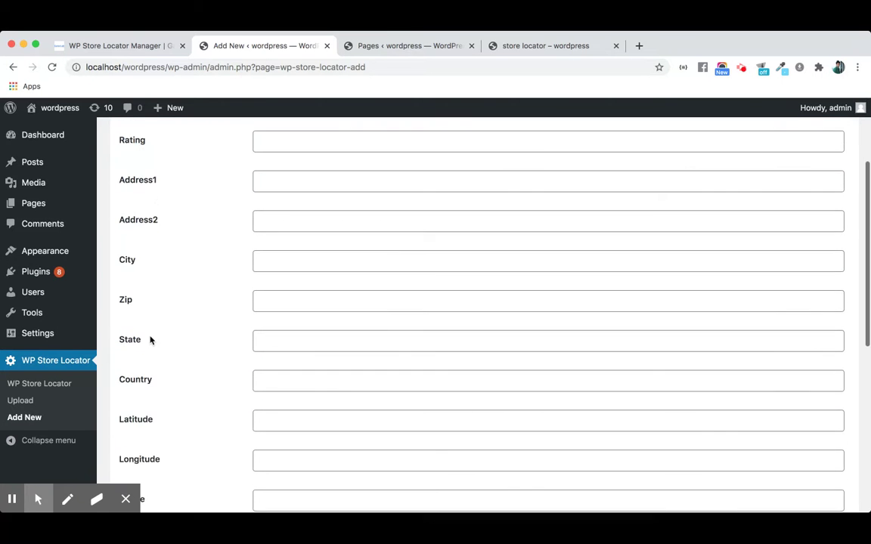
{"action": "scroll", "coordinate": [149, 341], "scroll_direction": "down", "scroll_amount": 1}
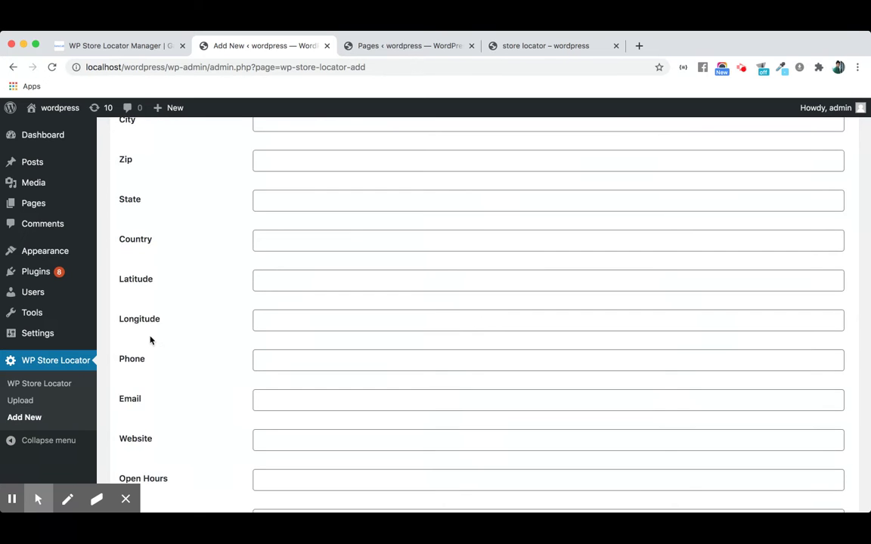
{"action": "scroll", "coordinate": [150, 340], "scroll_direction": "down", "scroll_amount": 1}
{"action": "scroll", "coordinate": [149, 340], "scroll_direction": "down", "scroll_amount": 4}
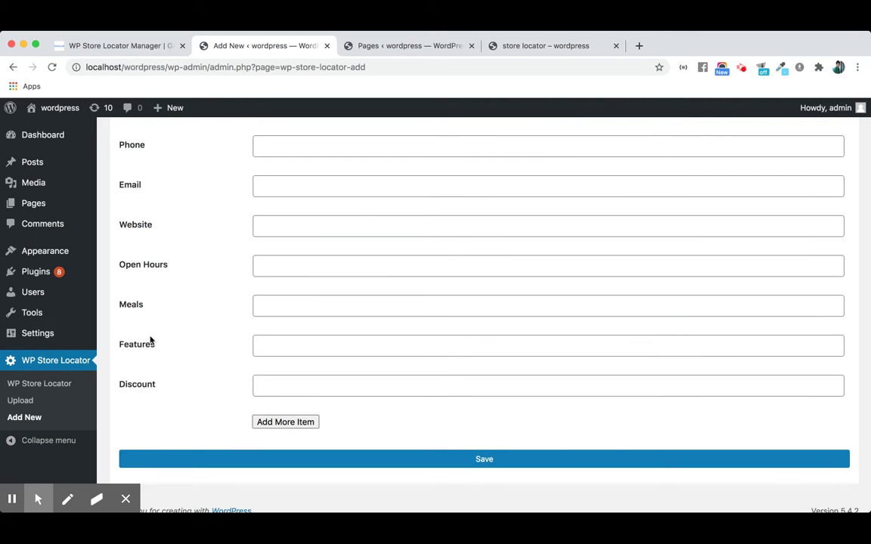
{"action": "scroll", "coordinate": [149, 340], "scroll_direction": "up", "scroll_amount": 6}
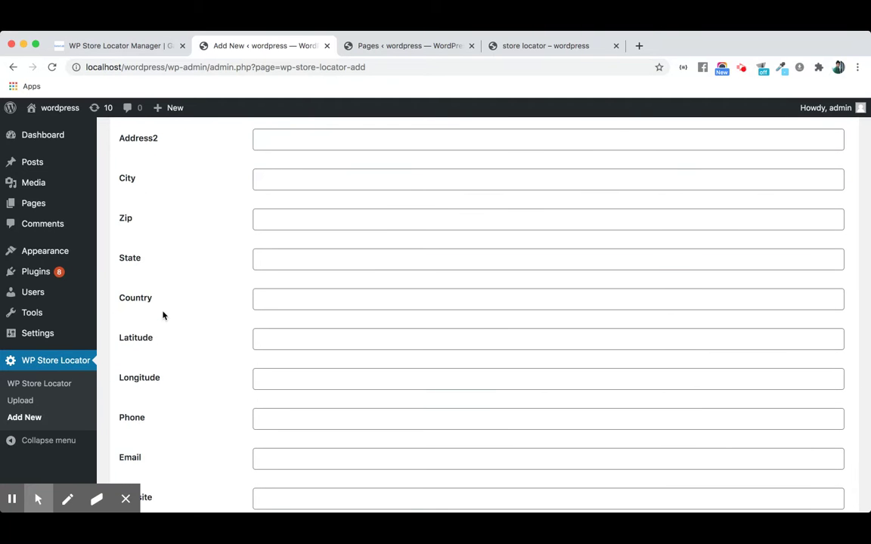
Go back to the published store locator page and browse the restaurant cards with their ratings
{"action": "left_click", "coordinate": [523, 47]}
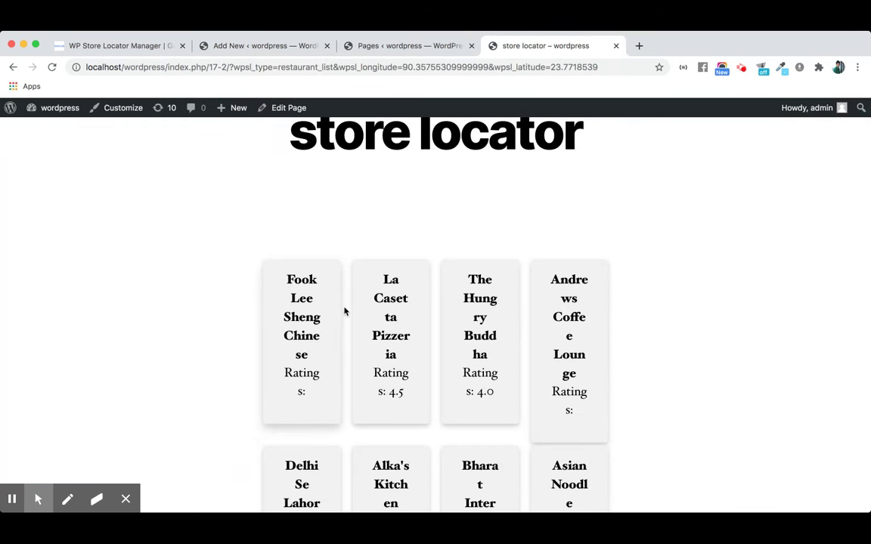
{"action": "scroll", "coordinate": [420, 318], "scroll_direction": "down", "scroll_amount": 5}
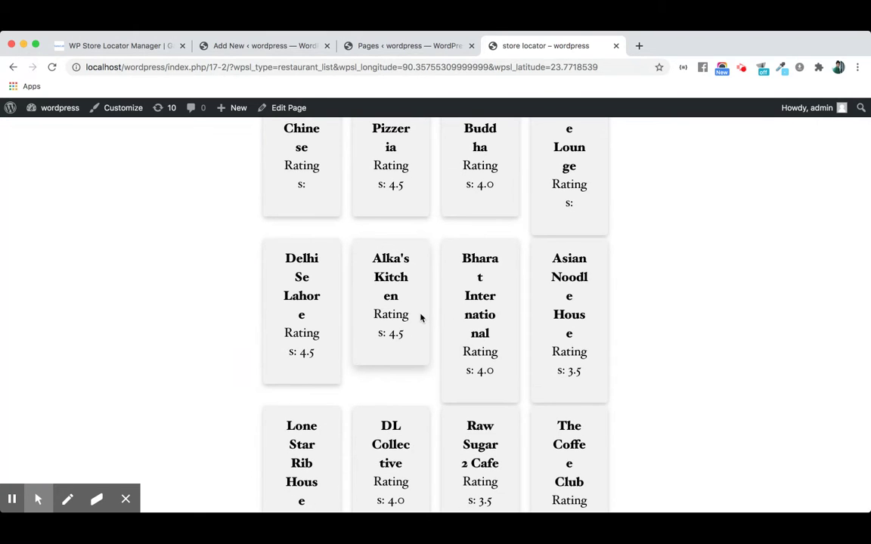
{"action": "scroll", "coordinate": [420, 318], "scroll_direction": "down", "scroll_amount": 5}
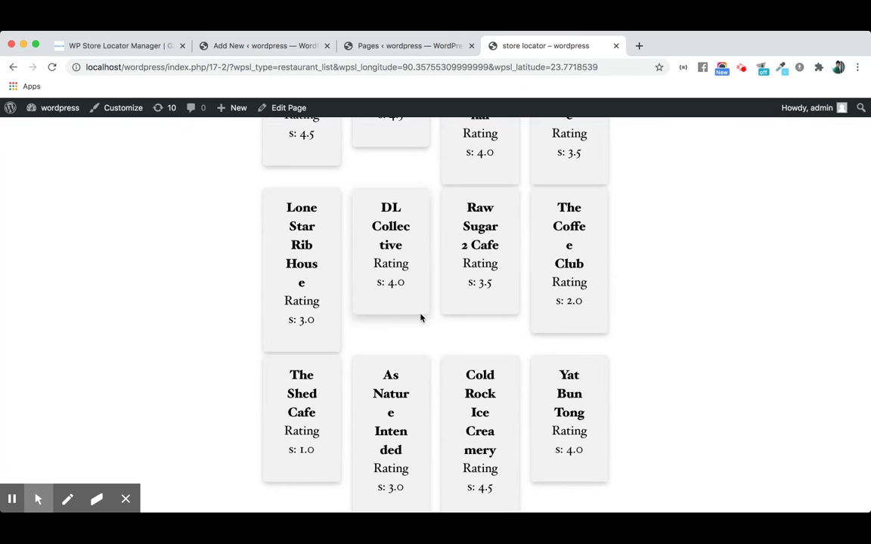
{"action": "scroll", "coordinate": [420, 317], "scroll_direction": "down", "scroll_amount": 3}
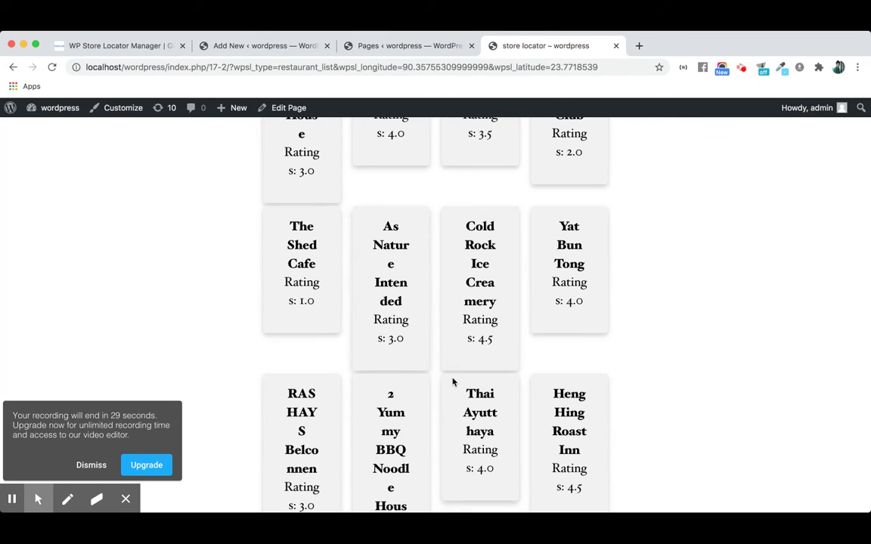
{"action": "scroll", "coordinate": [453, 382], "scroll_direction": "down", "scroll_amount": 2}
{"action": "scroll", "coordinate": [453, 382], "scroll_direction": "down", "scroll_amount": 2}
{"action": "scroll", "coordinate": [453, 382], "scroll_direction": "down", "scroll_amount": 3}
{"action": "scroll", "coordinate": [453, 382], "scroll_direction": "down", "scroll_amount": 3}
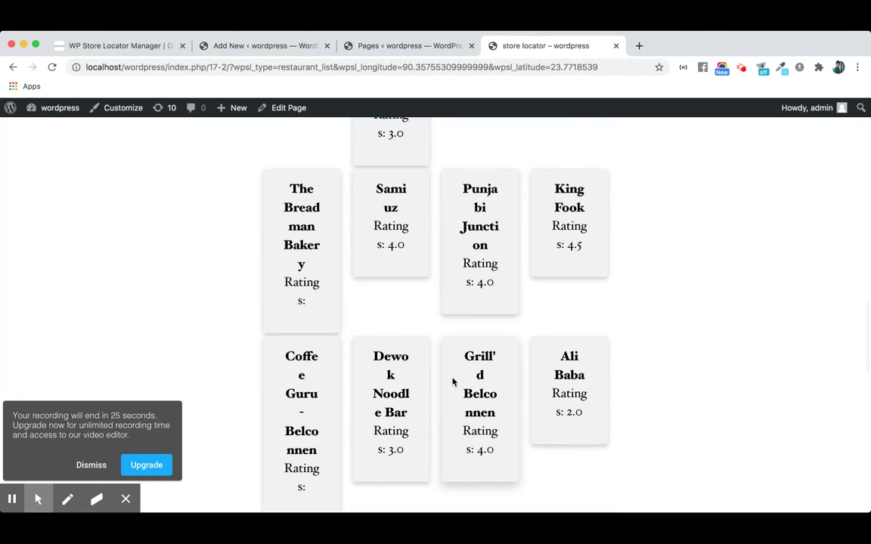